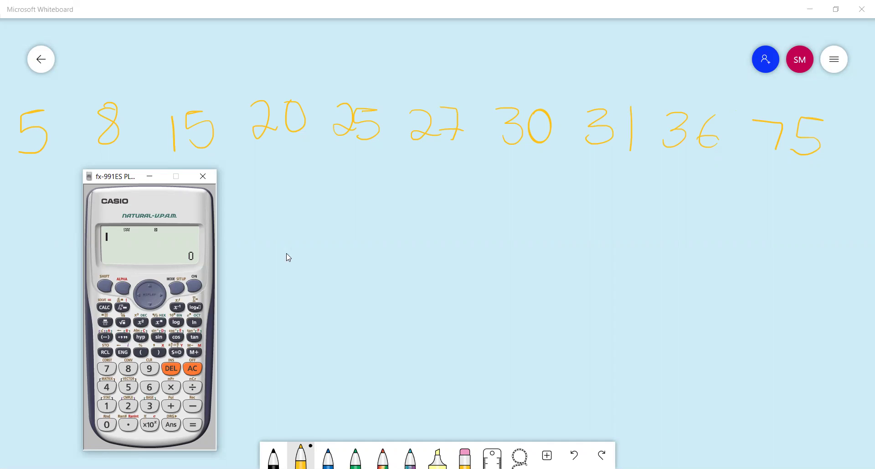
Put the calculator in STAT 1-VAR mode with an empty X data table.
click(177, 287)
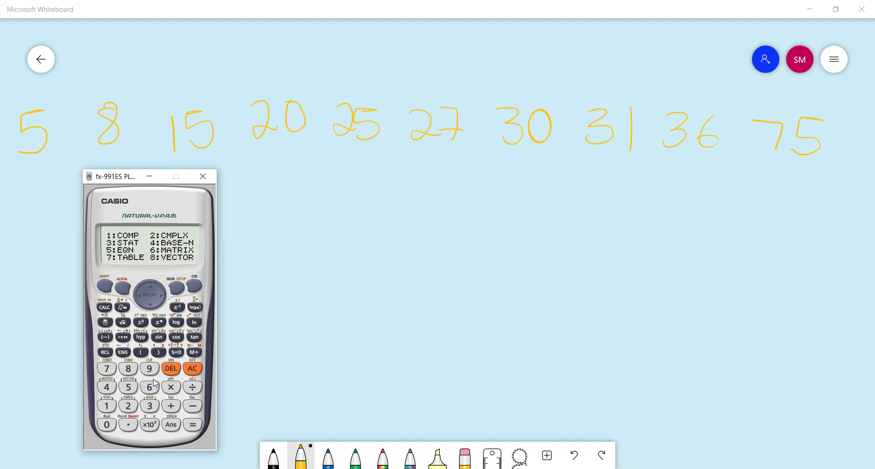
click(154, 408)
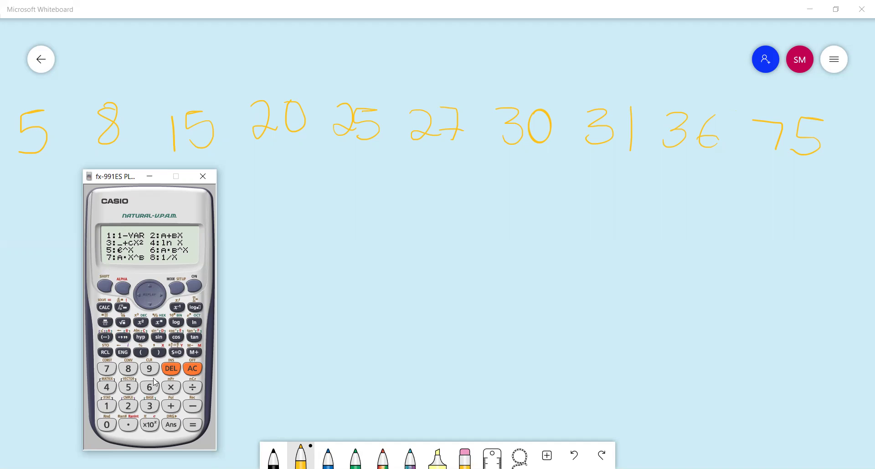
click(105, 406)
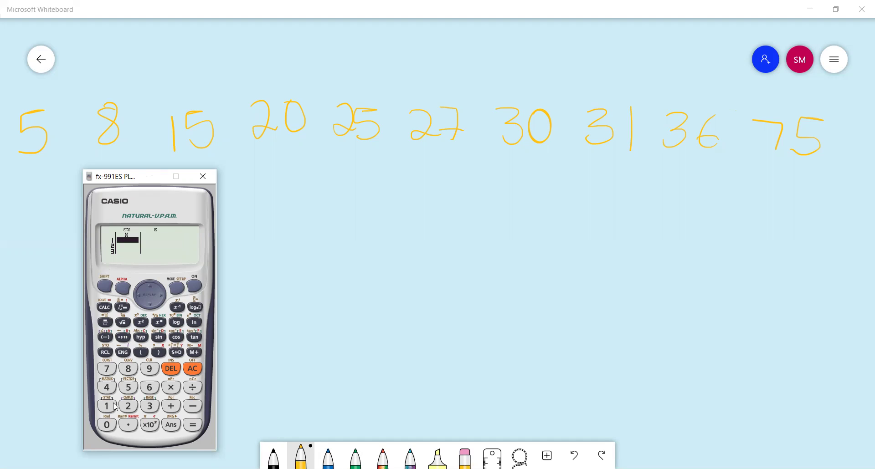
Enter the first data values 5, 8, 15, 20, 25 and 27 into the X column.
click(129, 390)
click(197, 427)
click(109, 405)
click(128, 387)
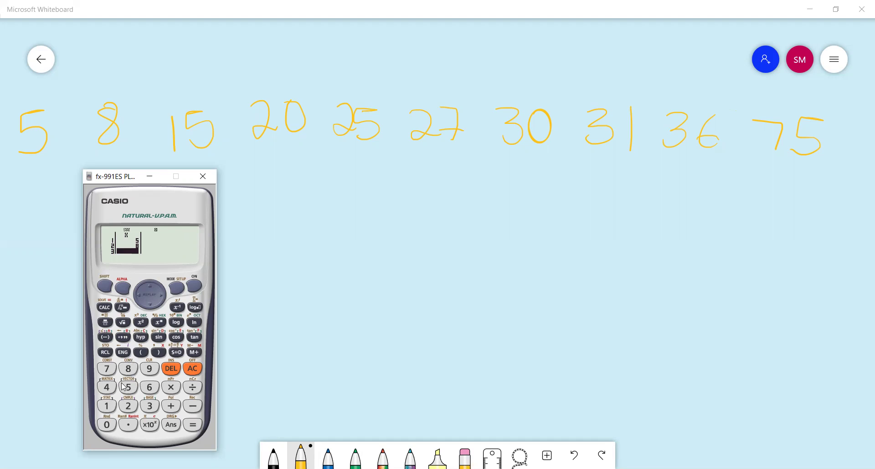
click(198, 427)
click(197, 428)
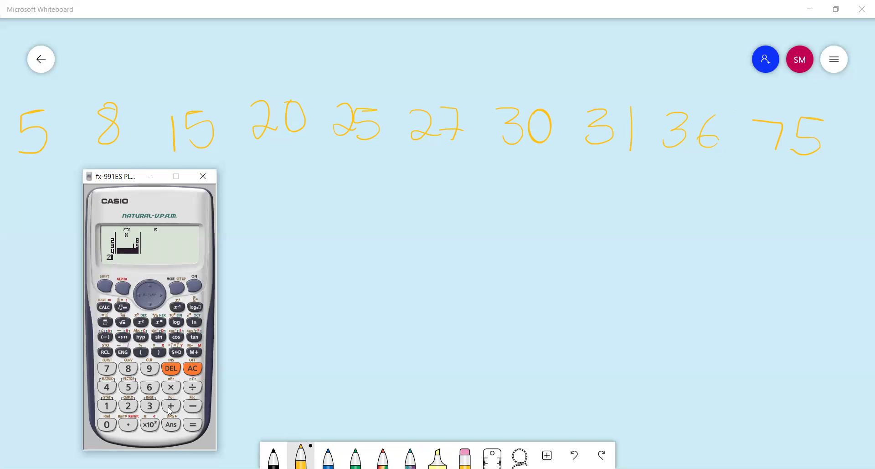
click(194, 428)
click(132, 405)
key(7)
click(195, 426)
Enter the remaining data values 30, 31, 36 and 75.
key(3)
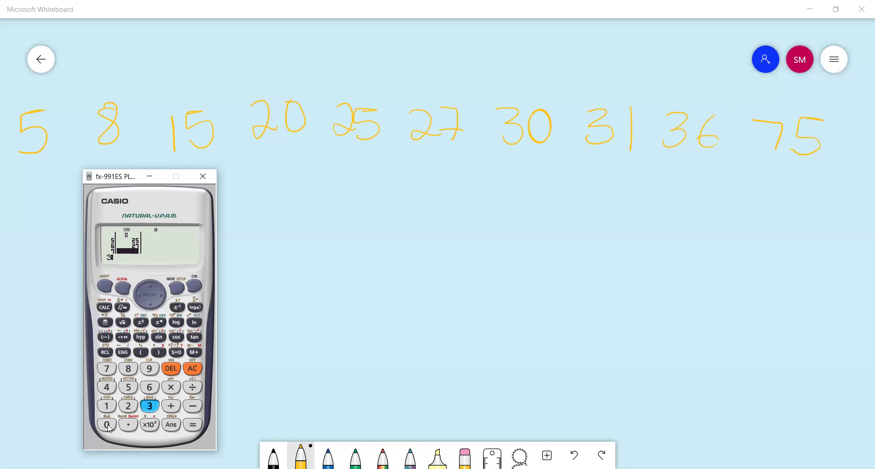
key(0)
click(194, 426)
click(150, 406)
key(1)
click(192, 426)
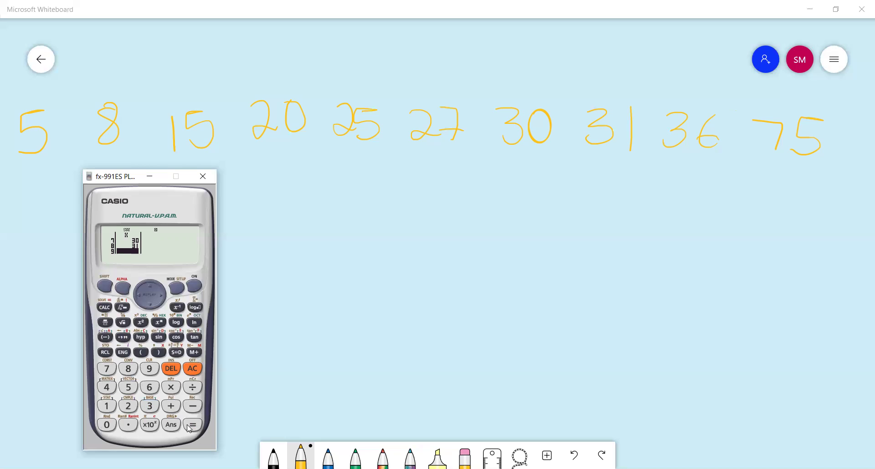
click(153, 408)
key(6)
click(193, 425)
key(7)
key(5)
click(196, 426)
Leave the data table and recall the count n from the STAT Var menu.
click(192, 372)
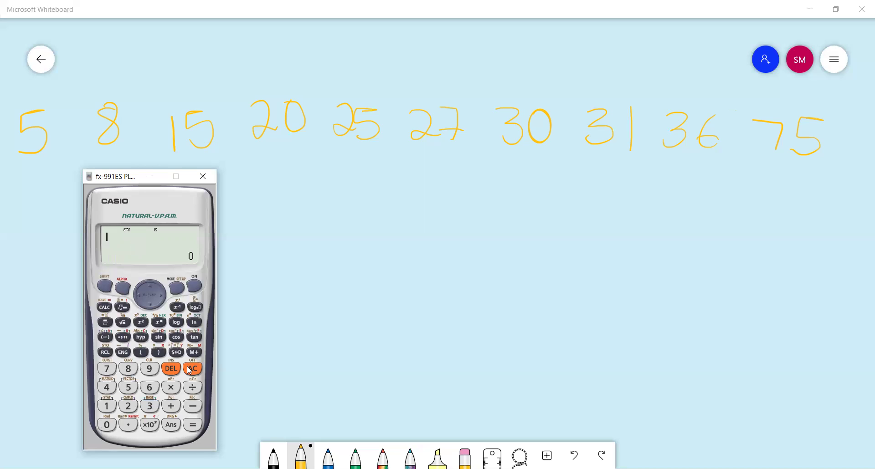
click(106, 406)
click(105, 285)
click(107, 407)
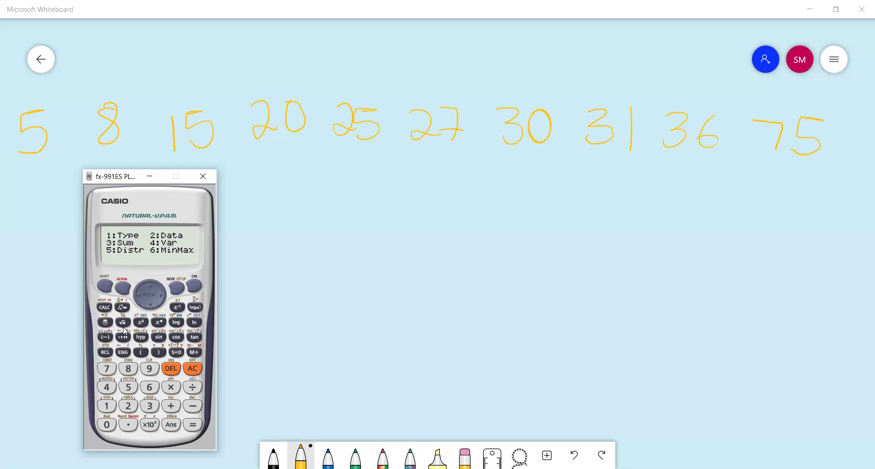
click(107, 388)
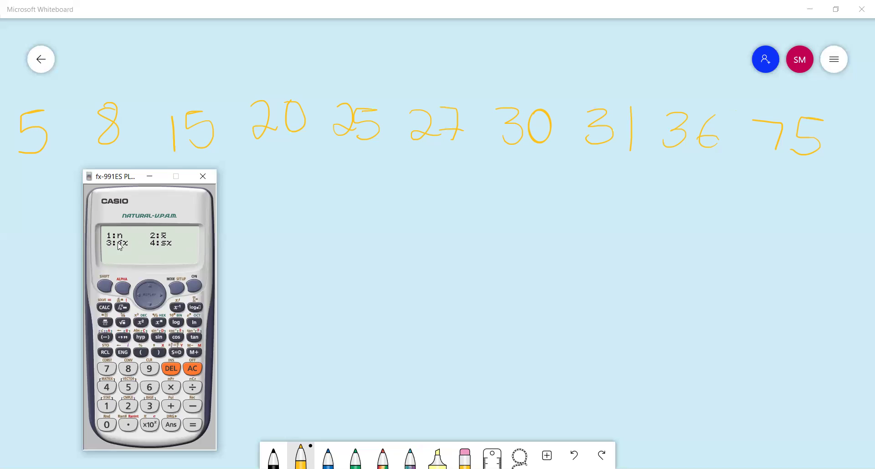
click(110, 411)
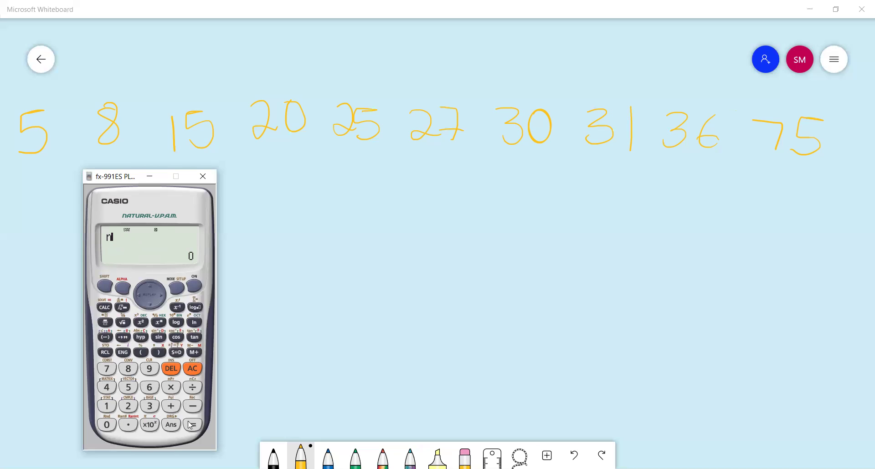
click(192, 425)
Evaluate n as 10, then compute the mean x̄ = 27.2.
click(192, 425)
key(Escape)
click(104, 286)
key(1)
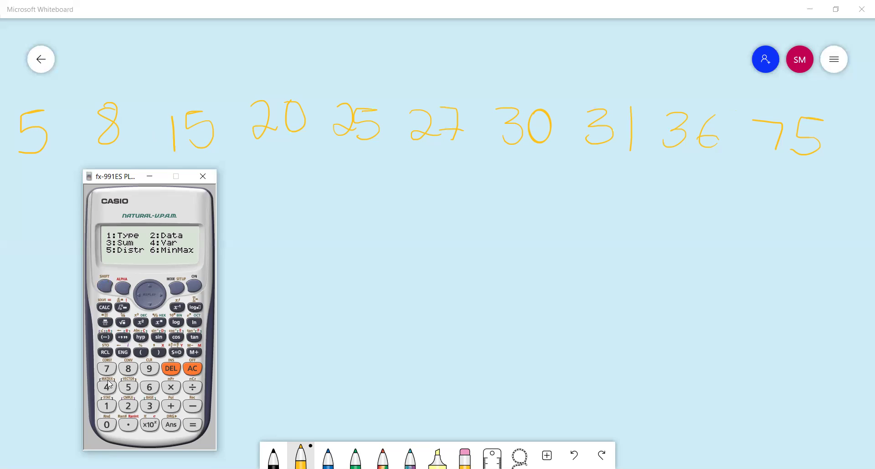
key(4)
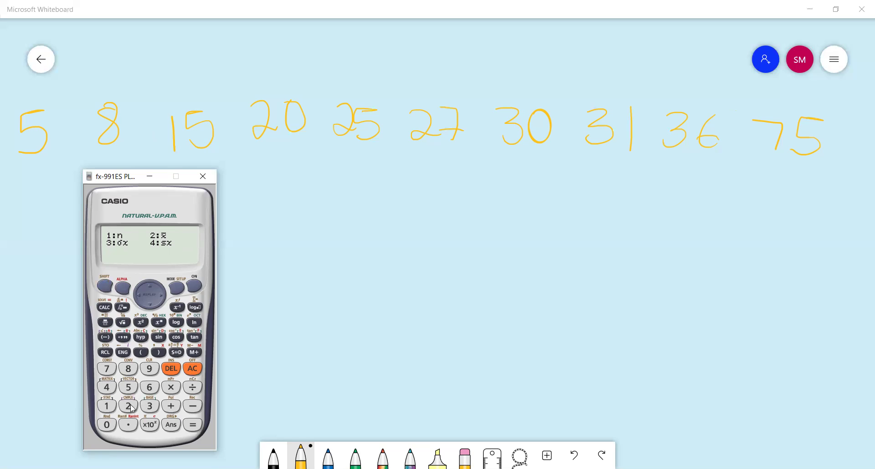
key(2)
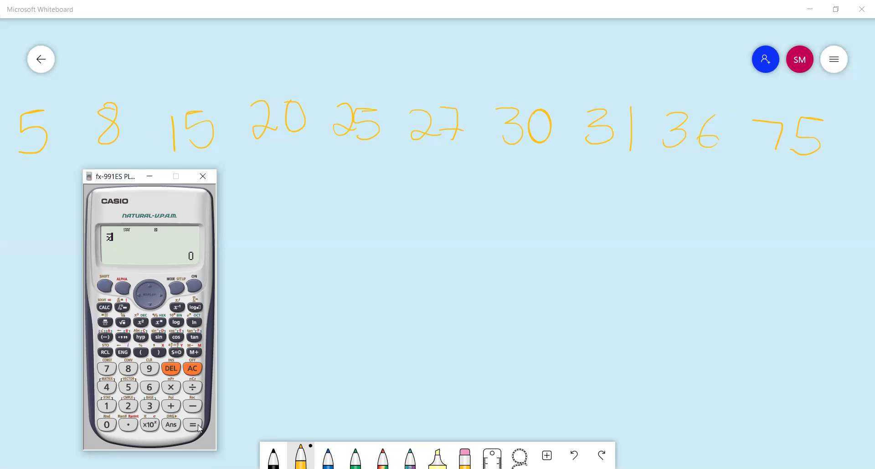
click(192, 425)
Compute the population standard deviation σx = 18.57848218.
click(191, 371)
key(shift)
key(1)
key(4)
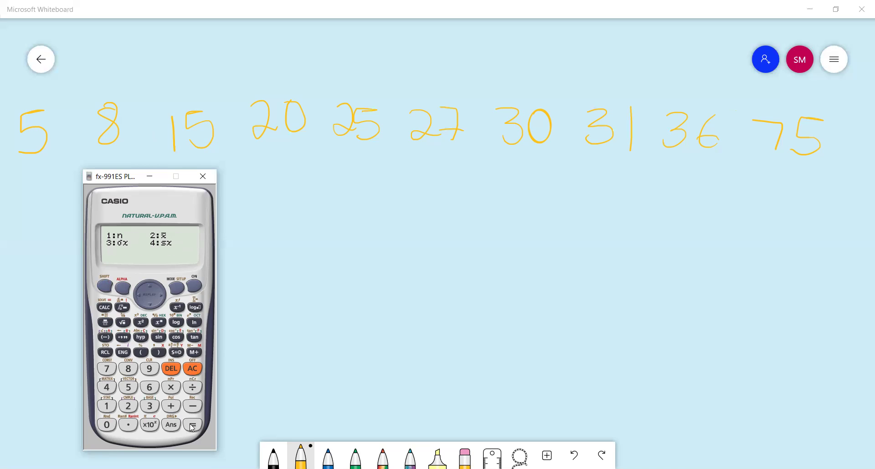
key(3)
click(192, 426)
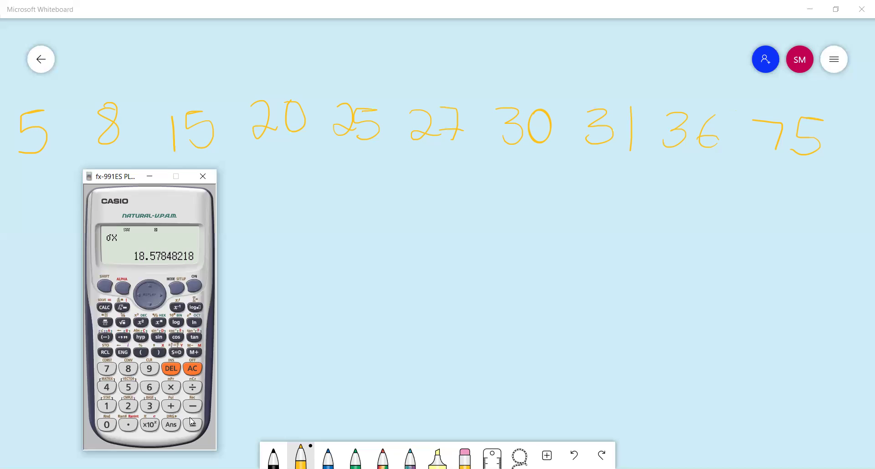
click(192, 422)
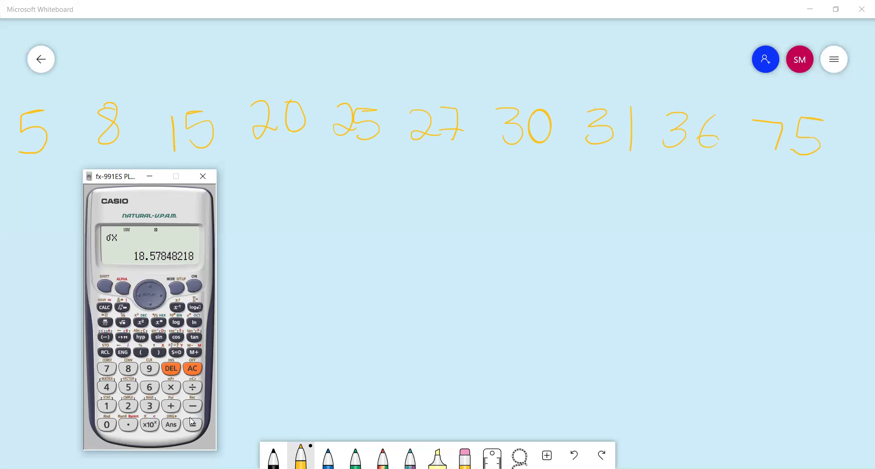